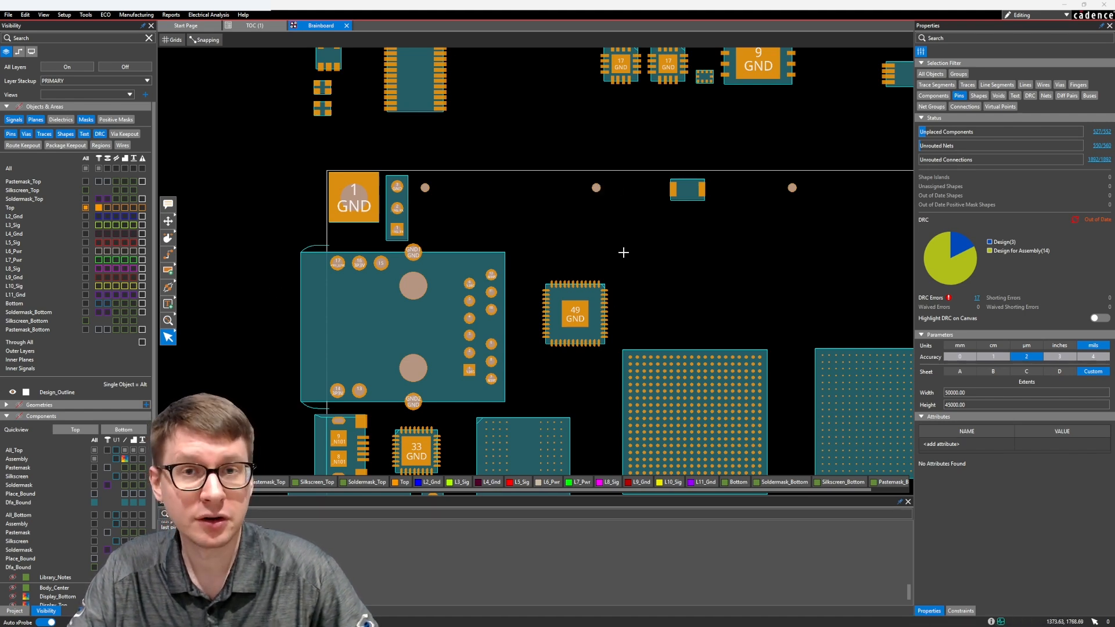
Select pin 1 (JTAG_TX) of the three-pin connector and examine its padstack properties and preview
middle_click_drag(623, 253, 604, 248)
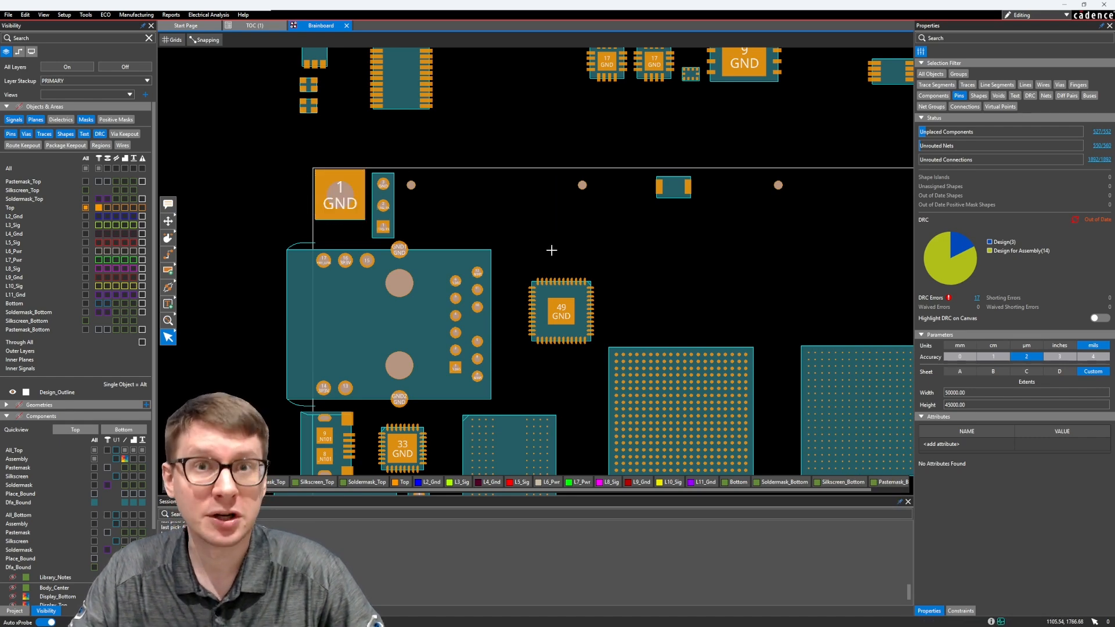
scroll(446, 221, "up", 2)
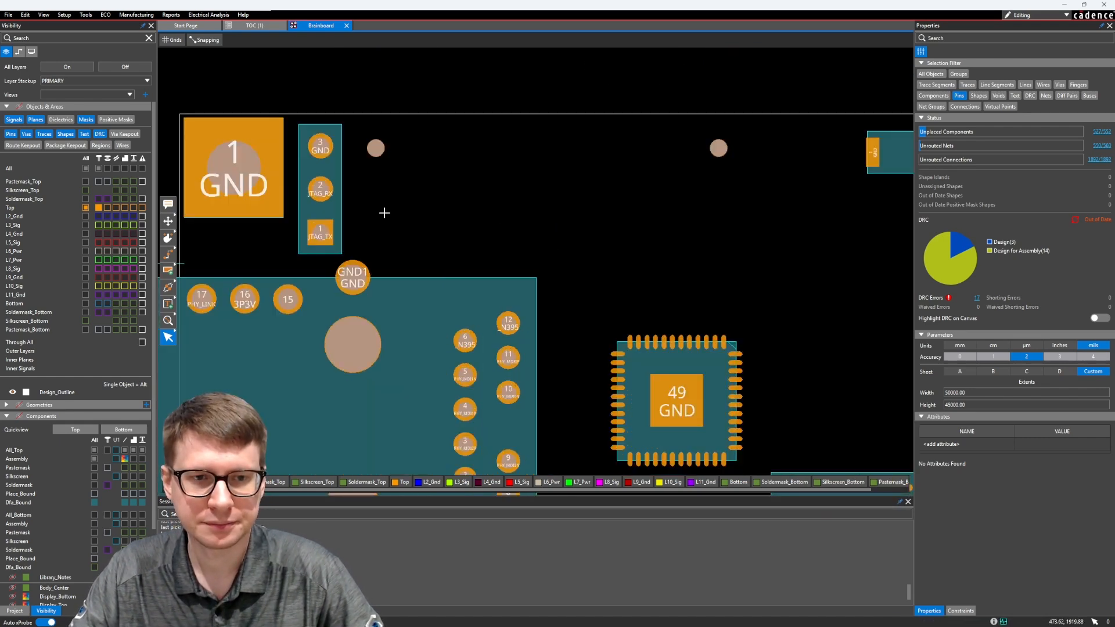
middle_click_drag(385, 213, 526, 244)
scroll(445, 203, "up", 1)
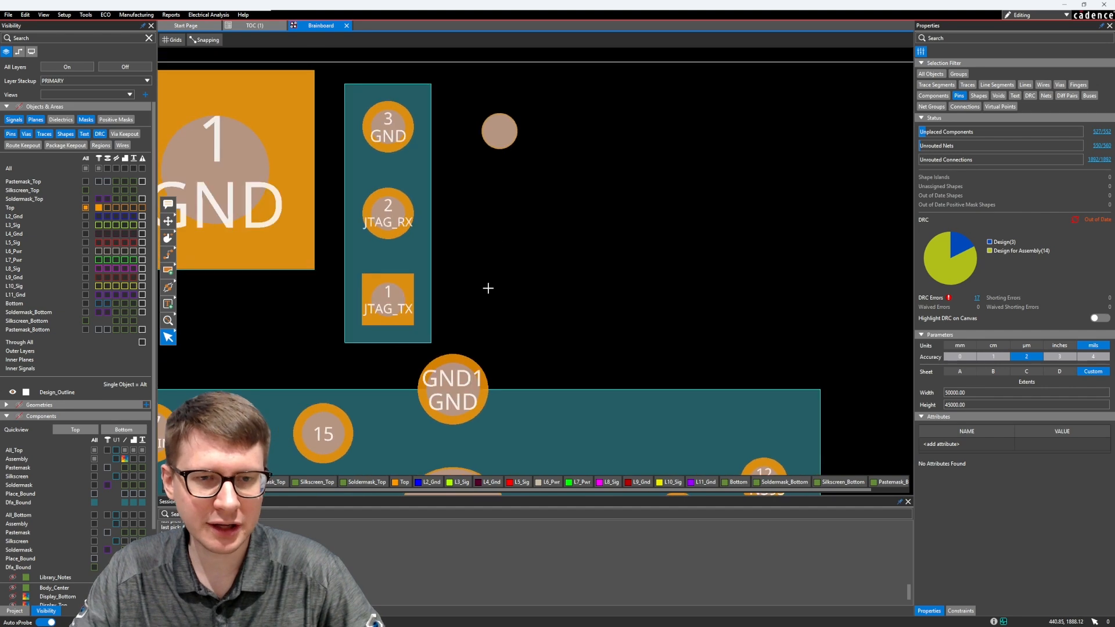
mouse_move(405, 316)
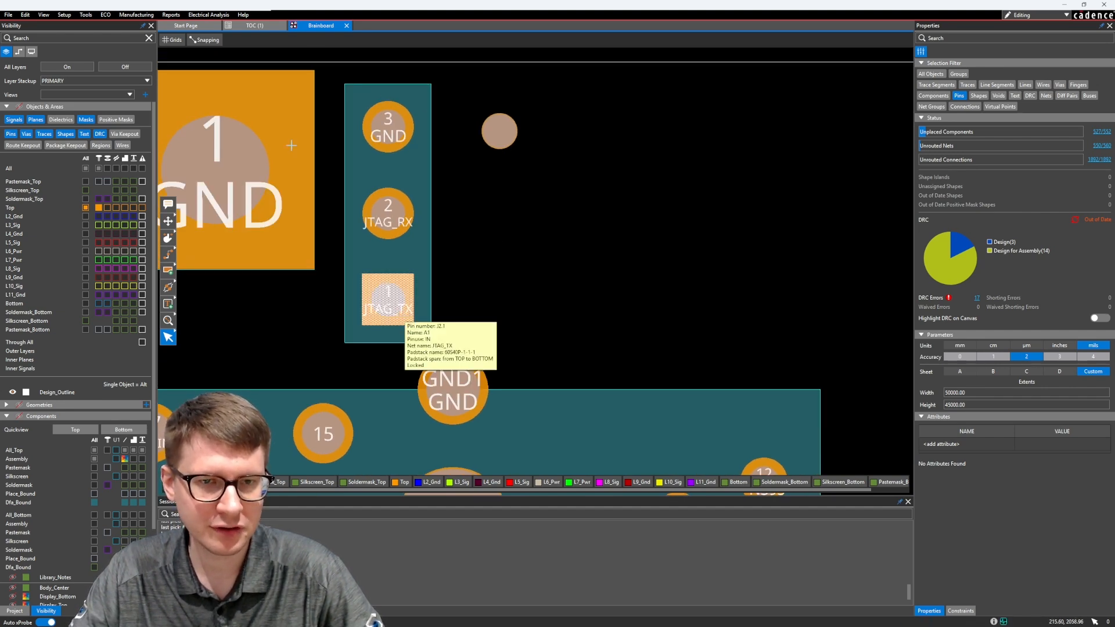
left_click(402, 310)
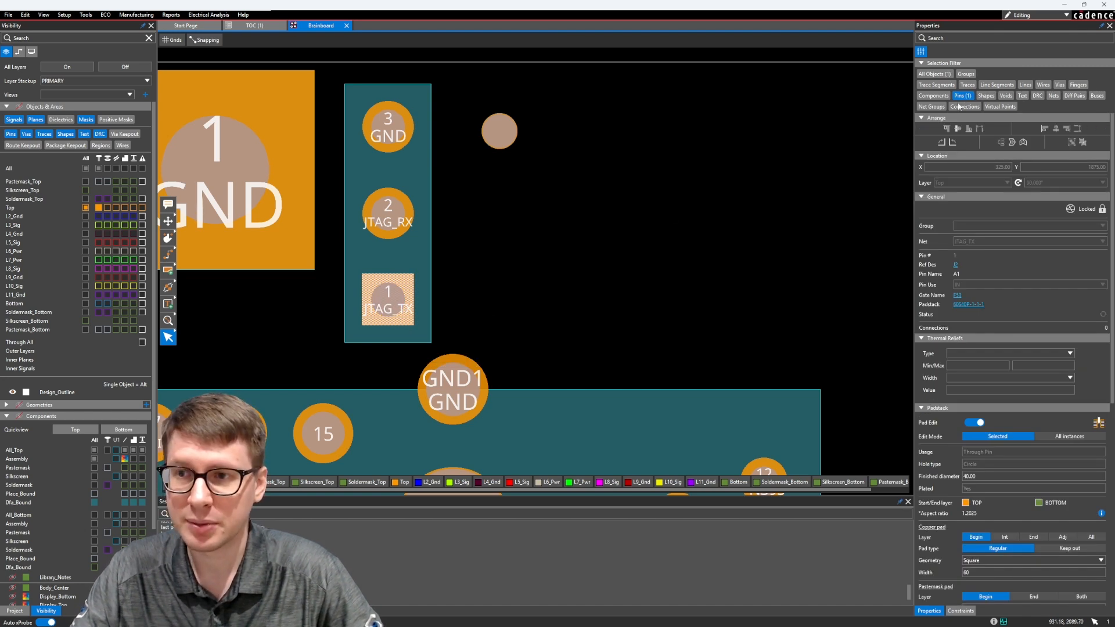
left_click(912, 152)
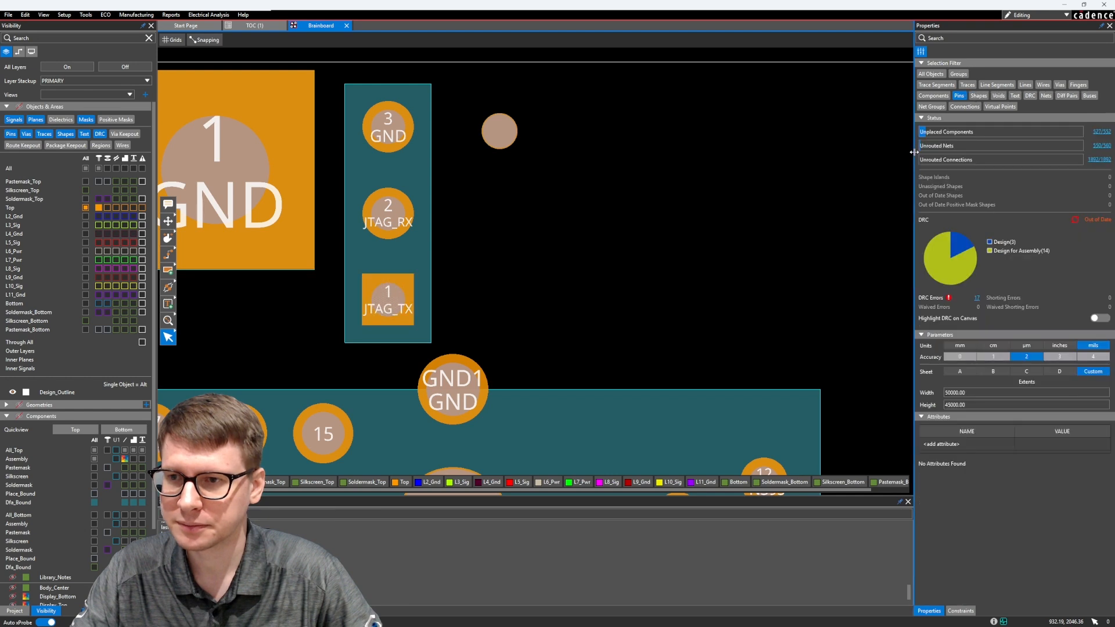
left_click(407, 296)
scroll(1018, 236, "down", 5)
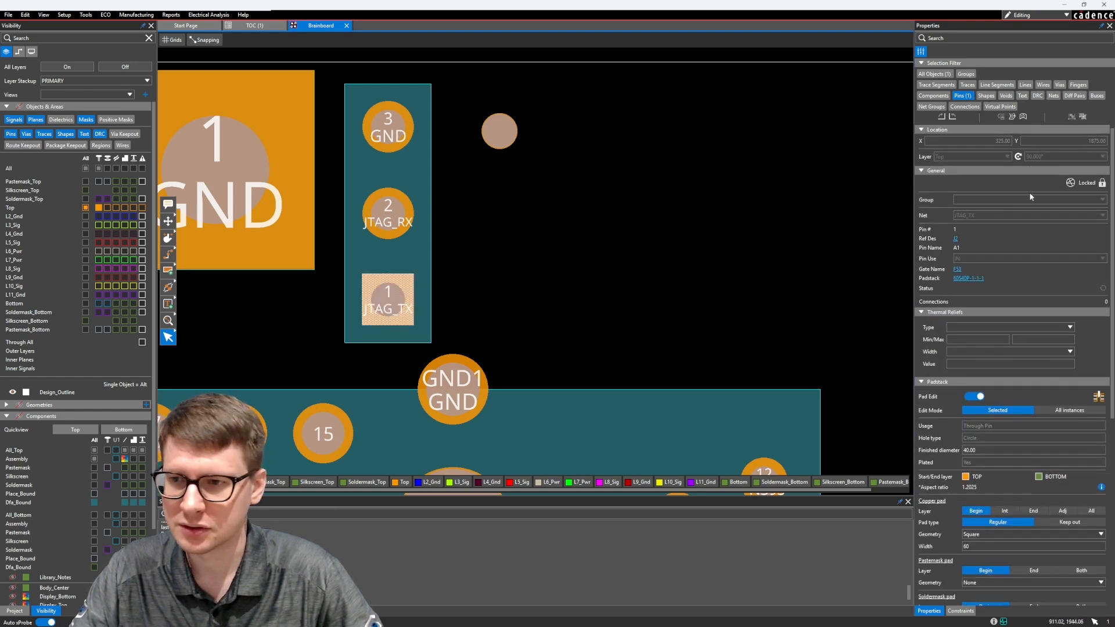
scroll(1018, 236, "up", 1)
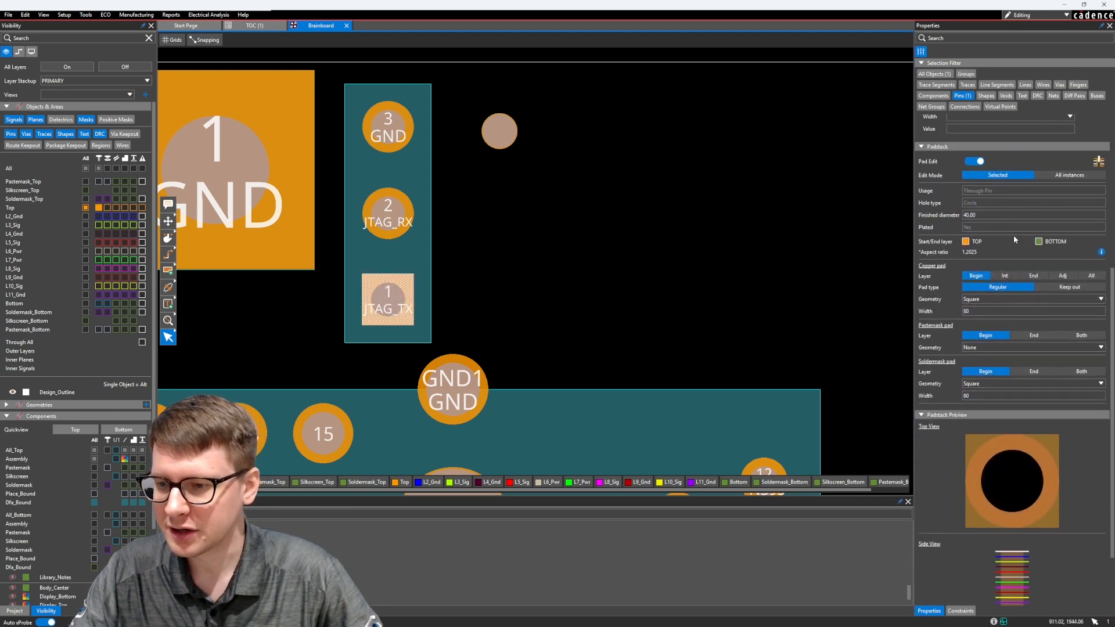
left_click(904, 270)
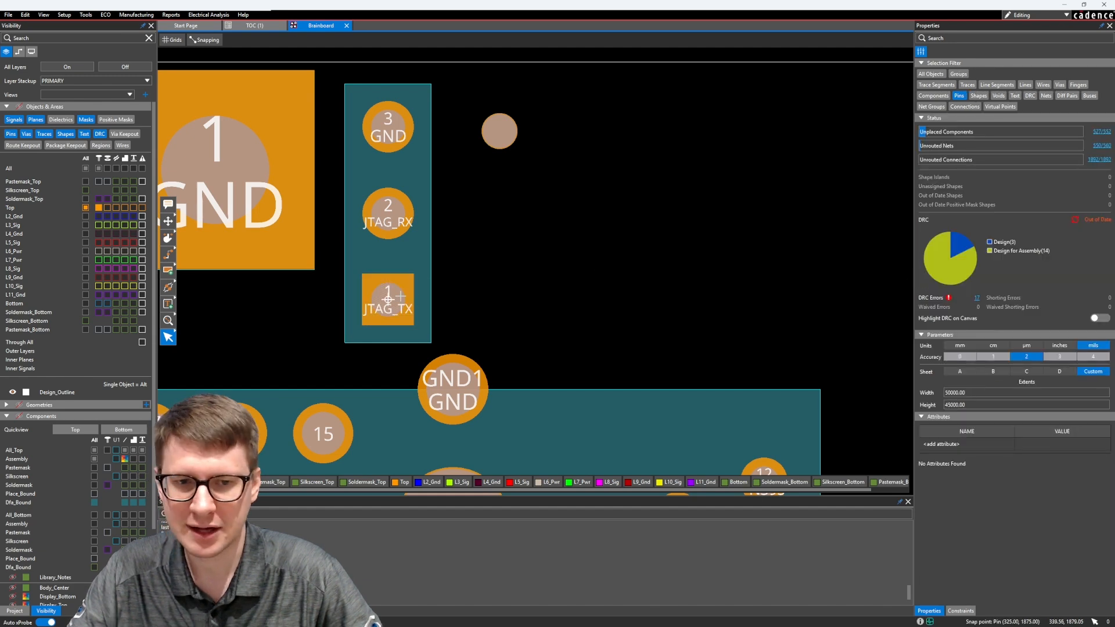
left_click(388, 300)
scroll(1040, 223, "down", 5)
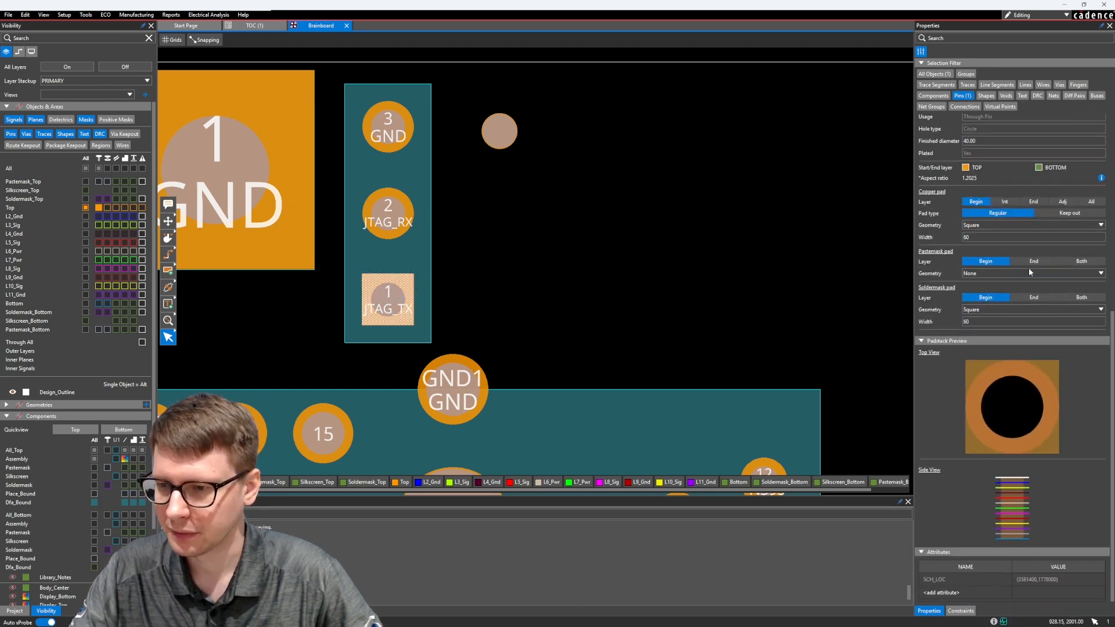
scroll(1028, 379, "up", 2)
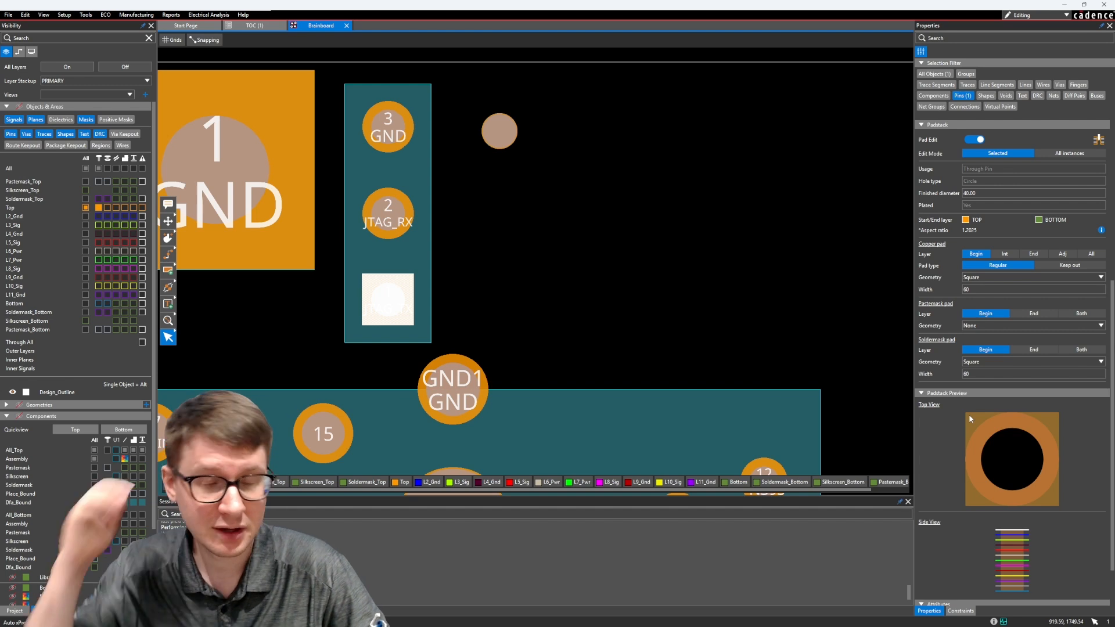
scroll(944, 362, "up", 2)
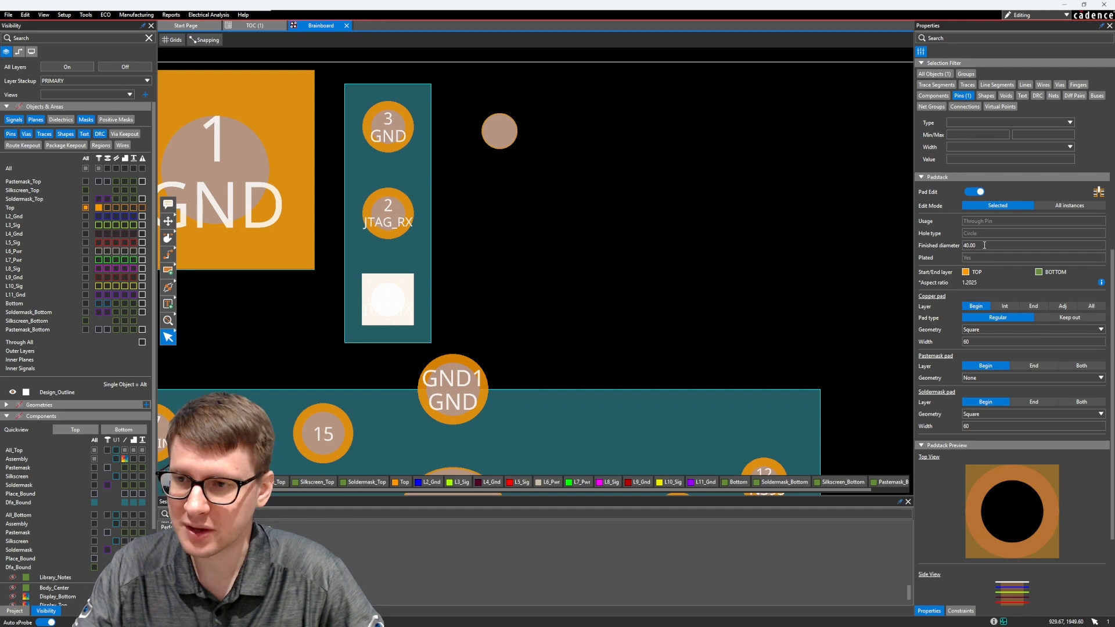
Try Octagon and then Circle as the regular copper pad geometry for the JTAG_TX pin
left_click(986, 330)
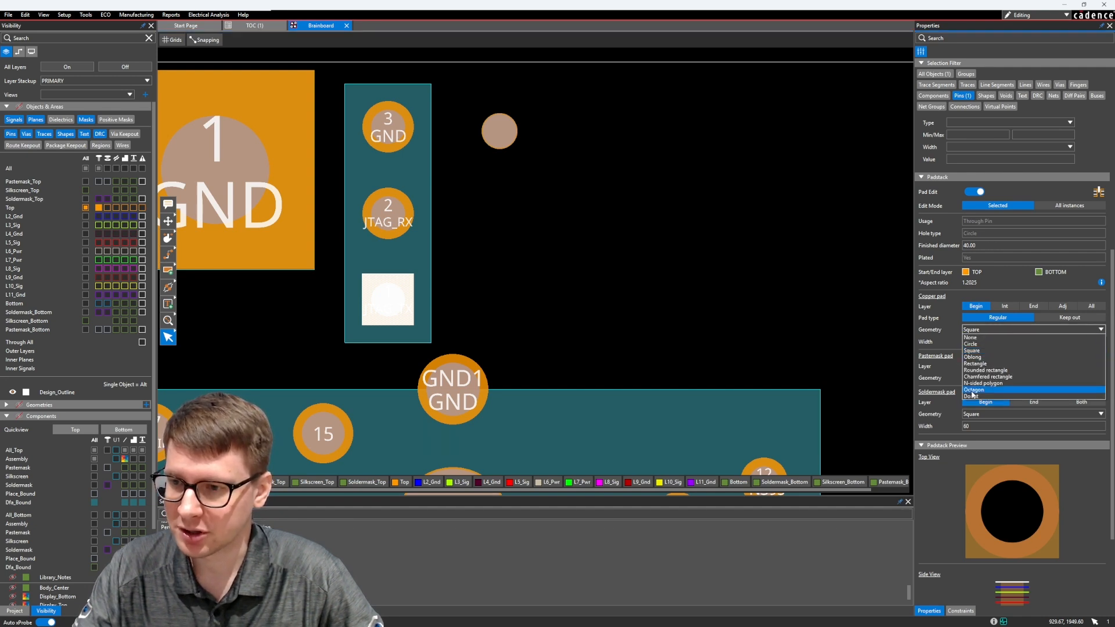
left_click(975, 395)
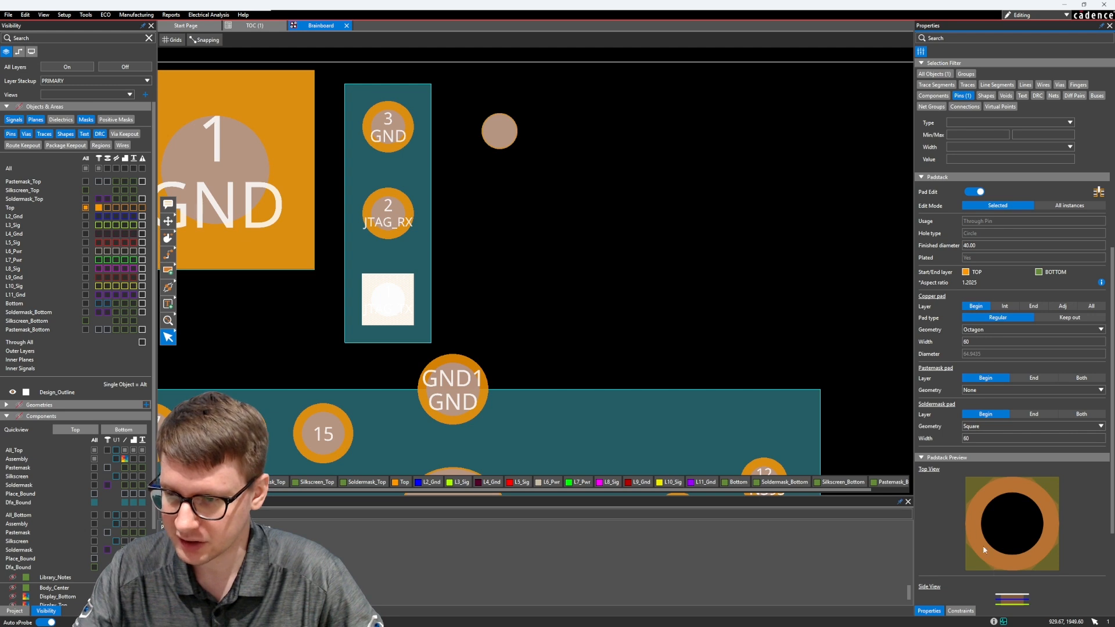
left_click(1010, 330)
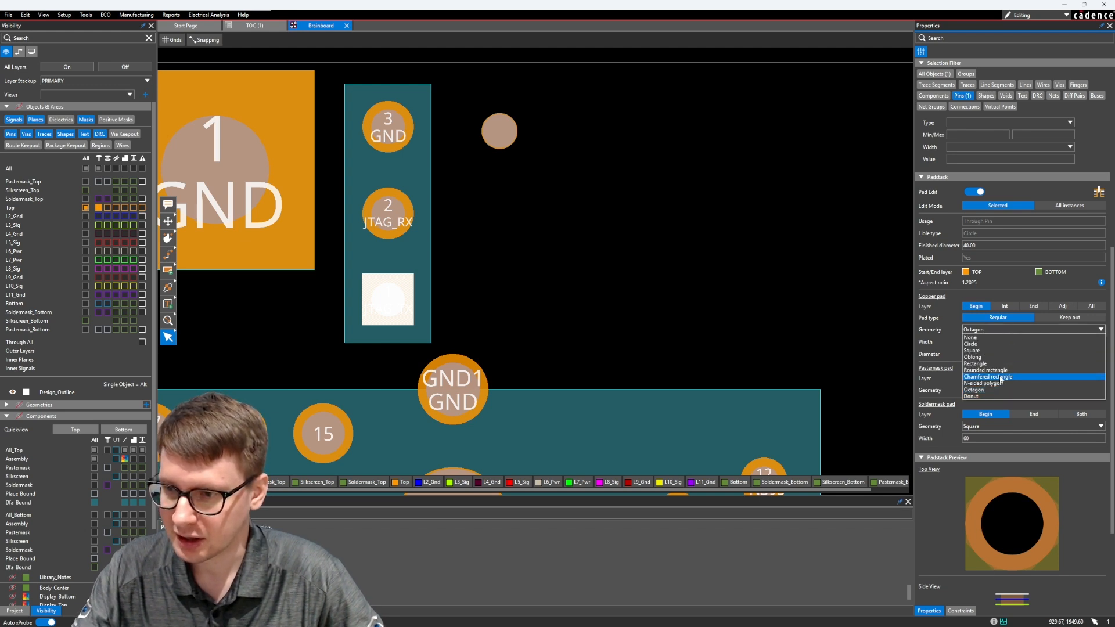
left_click(971, 344)
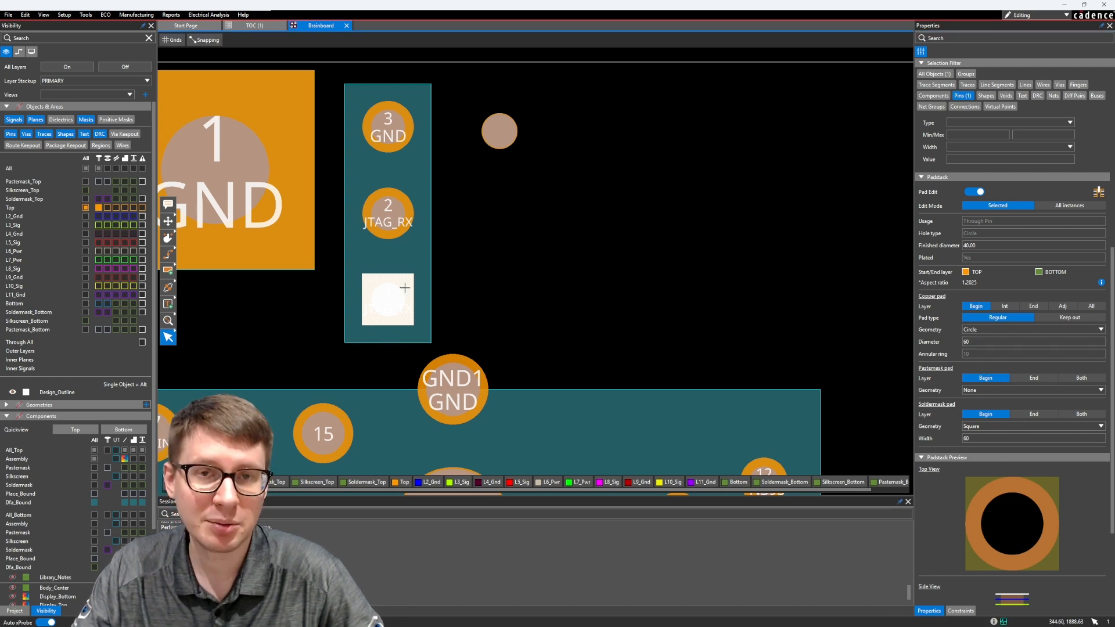
Set the JTAG_TX pin's regular copper pad to an Octagon with a width of 75 in the pin properties
left_click(980, 330)
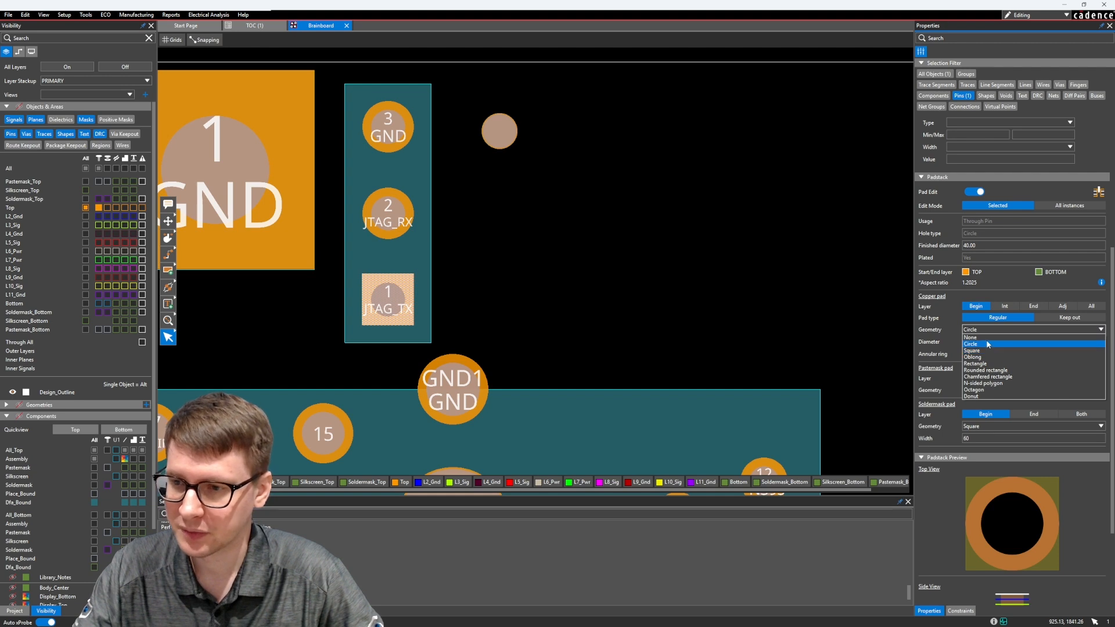
left_click(982, 391)
left_click(980, 342)
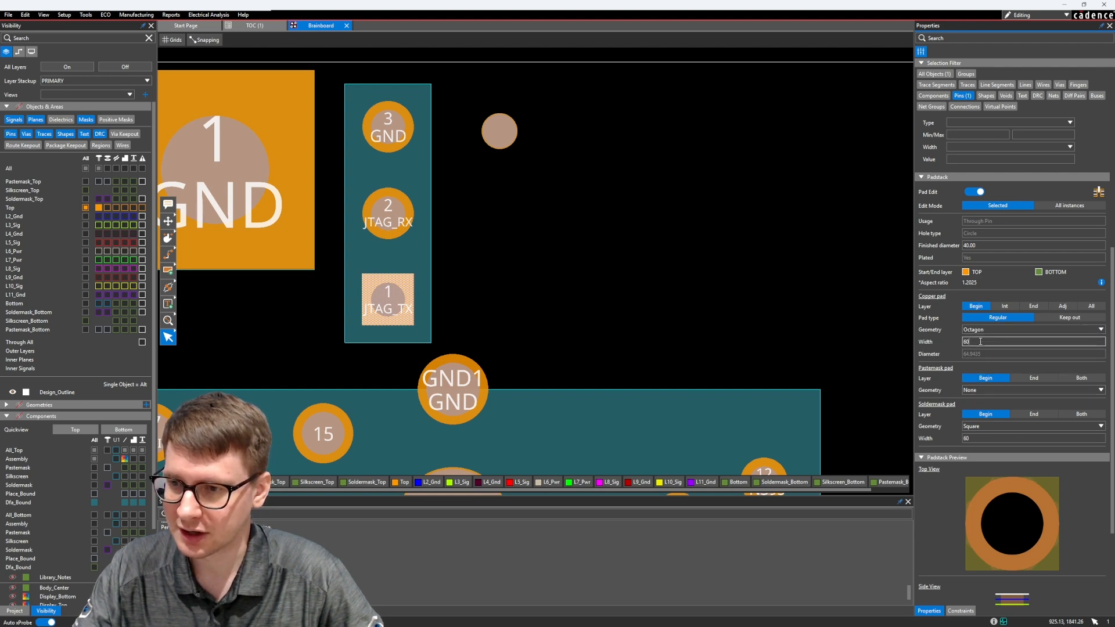
type("75")
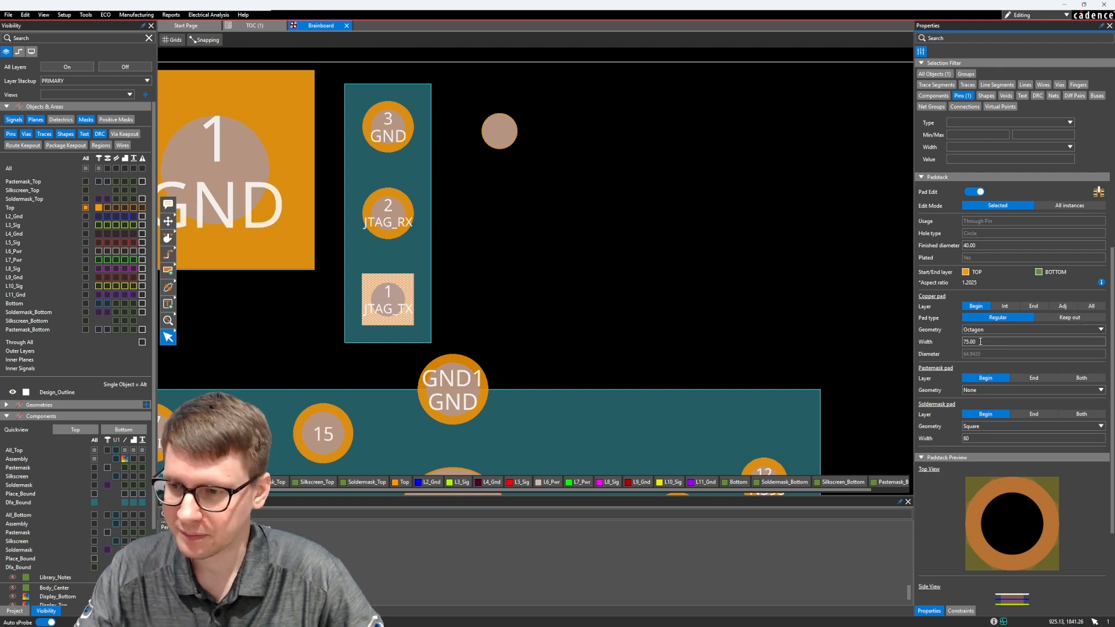
key("Return")
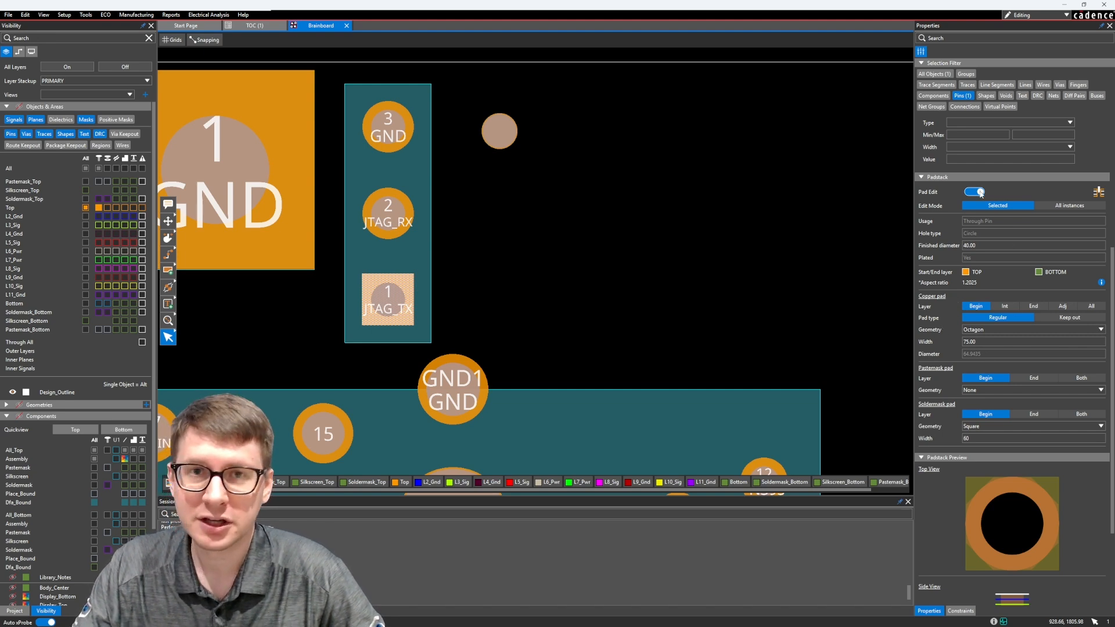
Return the JTAG_TX pin's regular copper pad geometry to Square
left_click(988, 330)
left_click(986, 349)
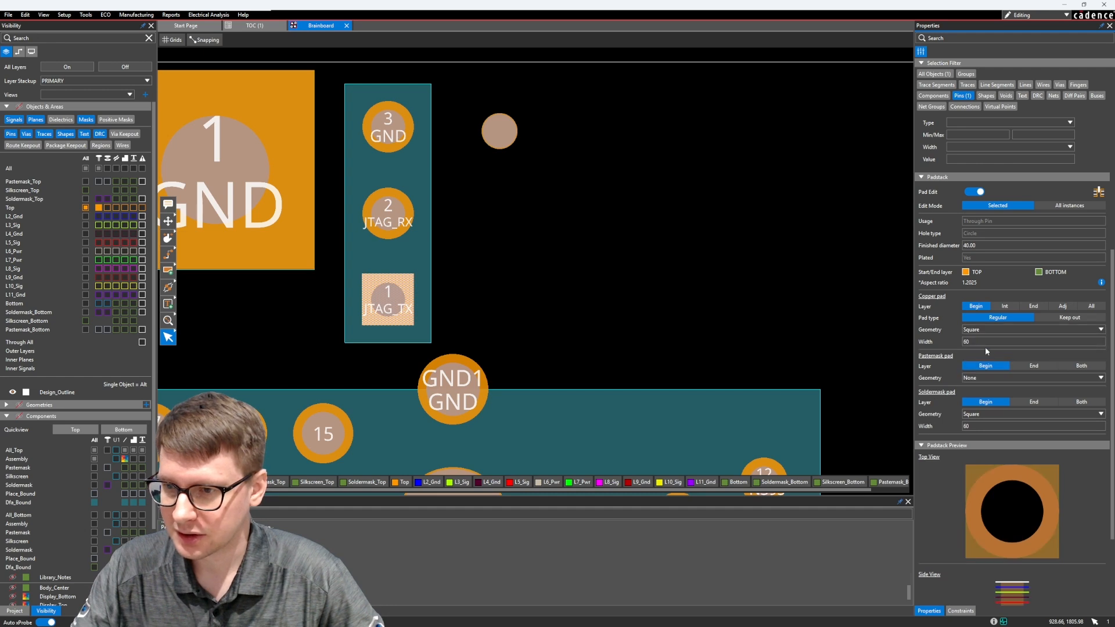
left_click(990, 343)
left_click(941, 330)
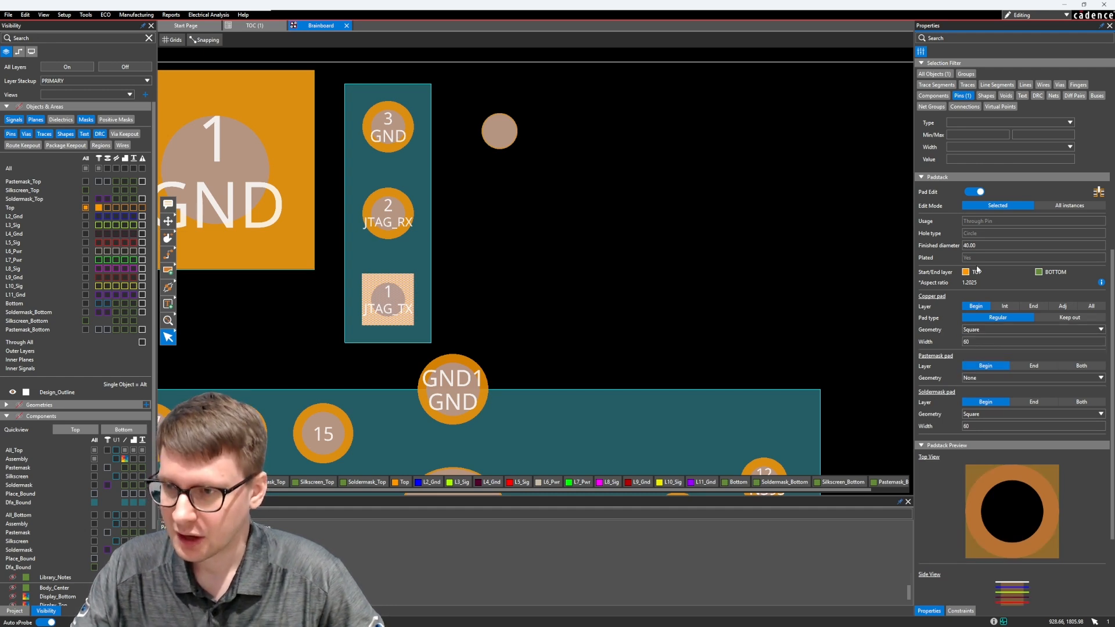
Open the JTAG_TX pin's padstack in the Padstack Editor, then shrink and move the editor window to uncover the pin
left_click(1098, 194)
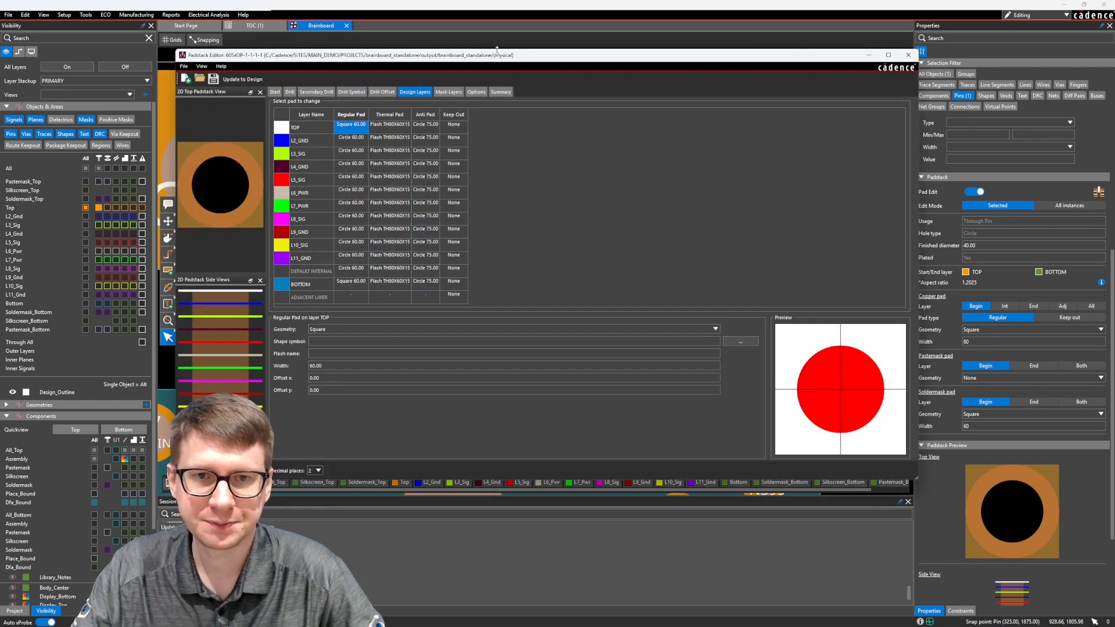
mouse_move(497, 51)
left_mouse_down()
mouse_move(505, 69)
mouse_move(602, 101)
mouse_move(490, 56)
left_mouse_up()
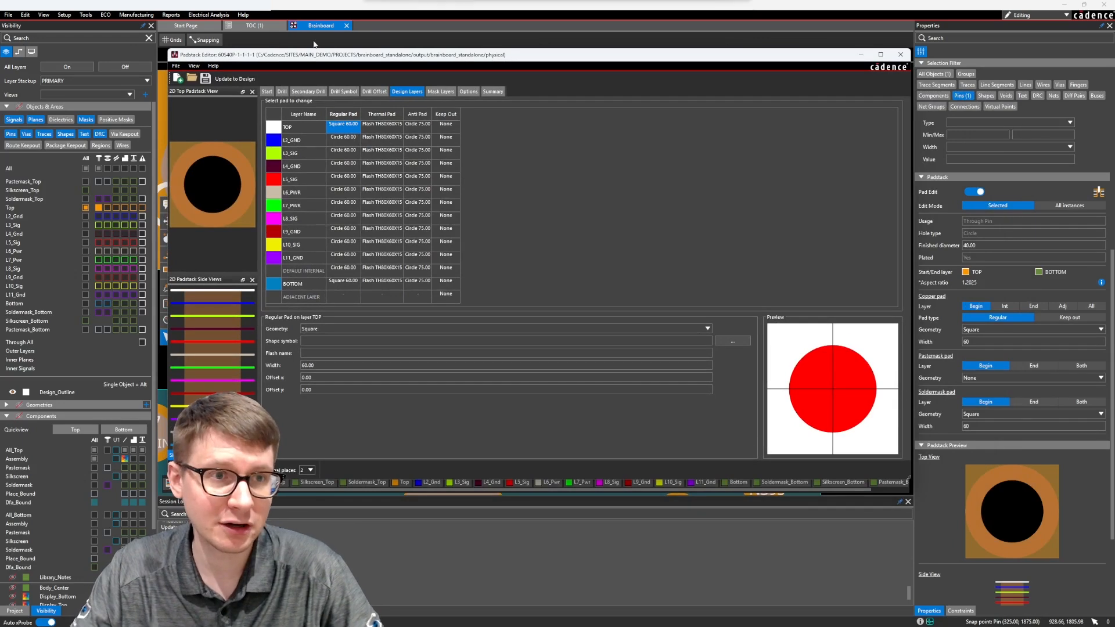
left_click_drag(169, 50, 327, 106)
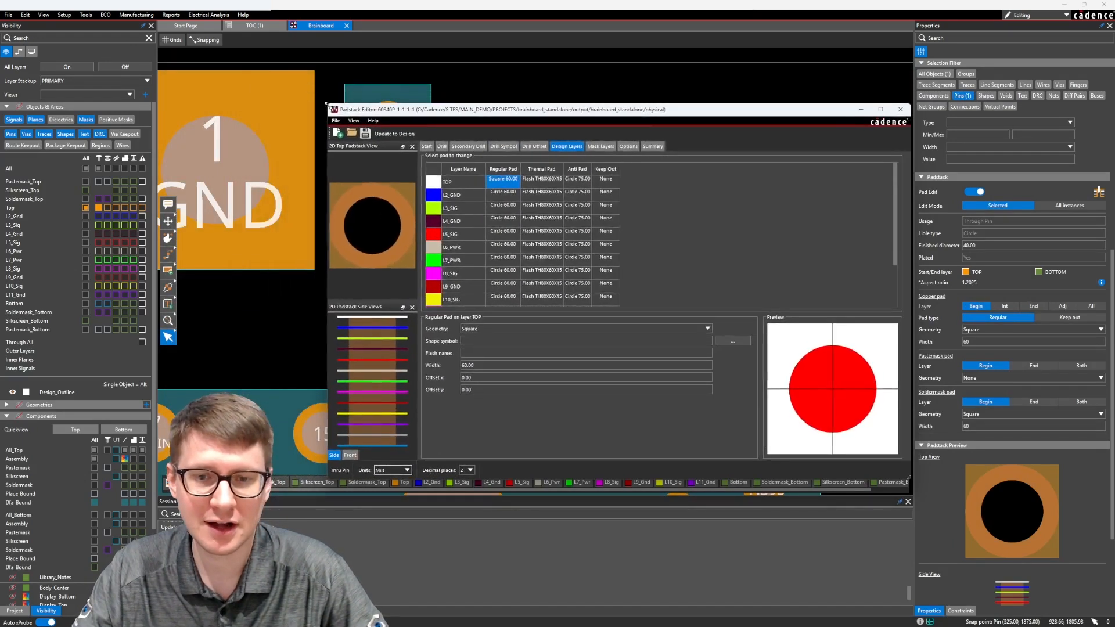
left_click_drag(447, 111, 562, 77)
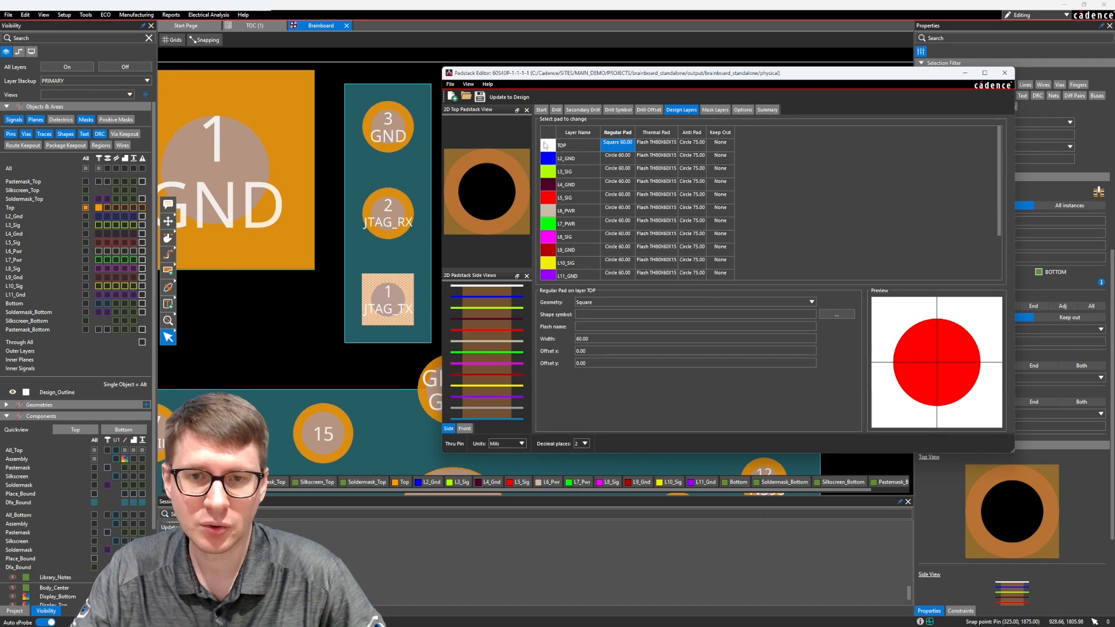
Change the regular pad on the TOP layer to an Octagon with a width of 75 mils
left_click(614, 302)
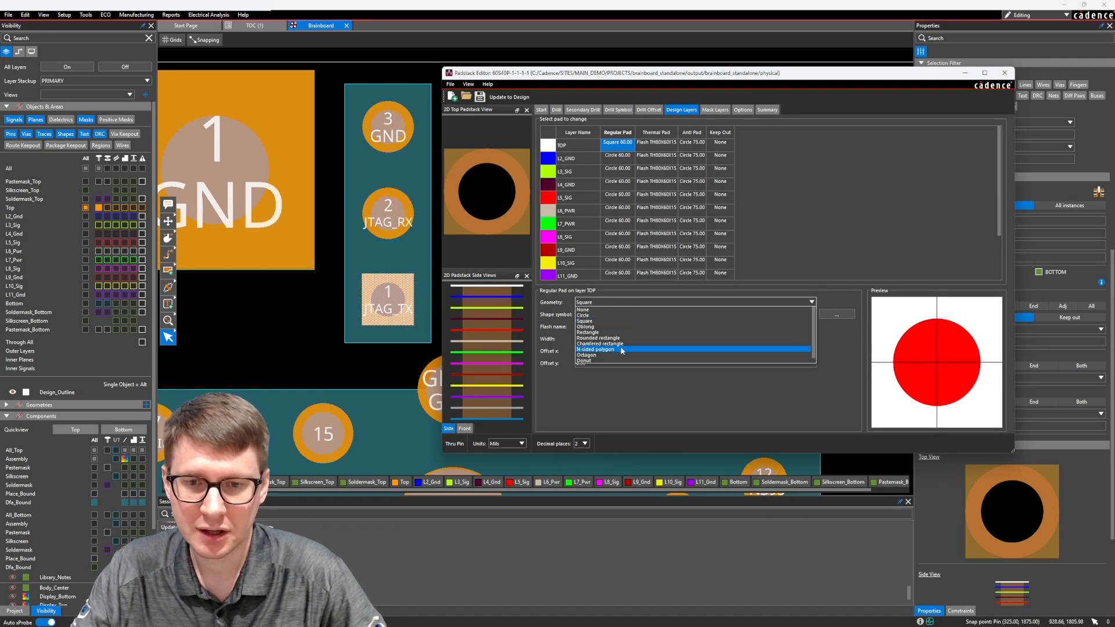
left_click(621, 347)
double_click(603, 340)
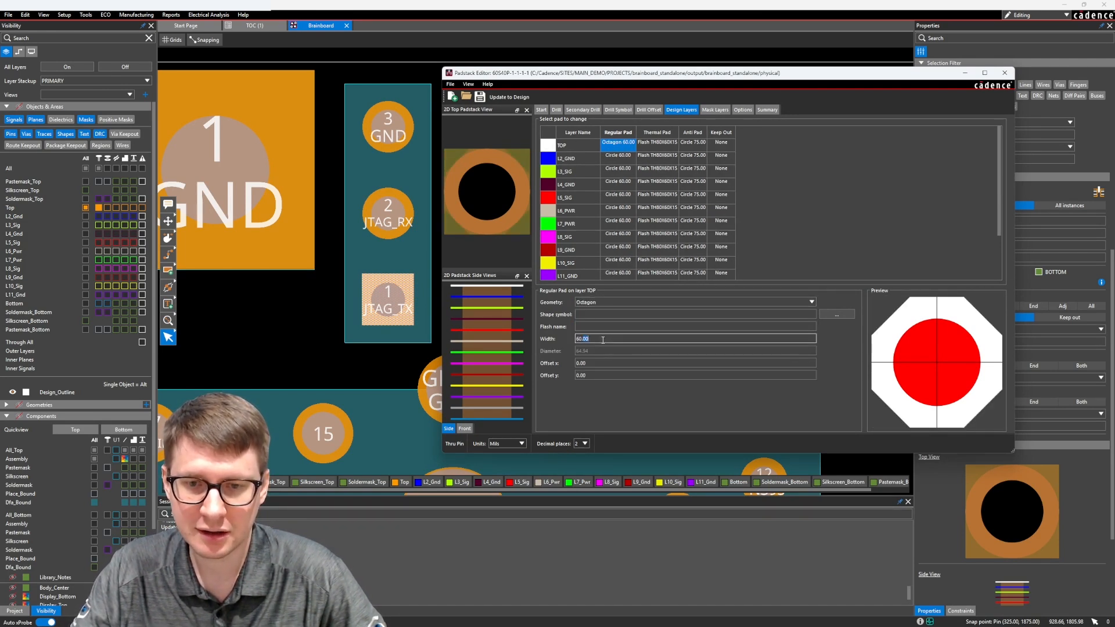
type("75")
key("Tab")
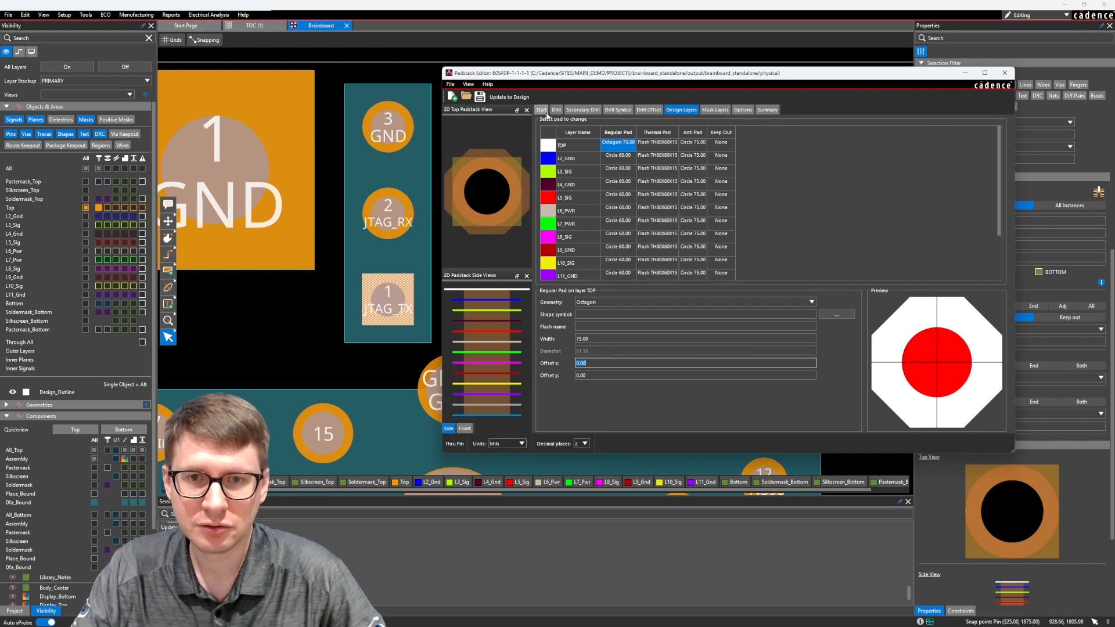
Set the finished diameter of the padstack's drill hole to 45 mils
left_click(556, 110)
double_click(638, 211)
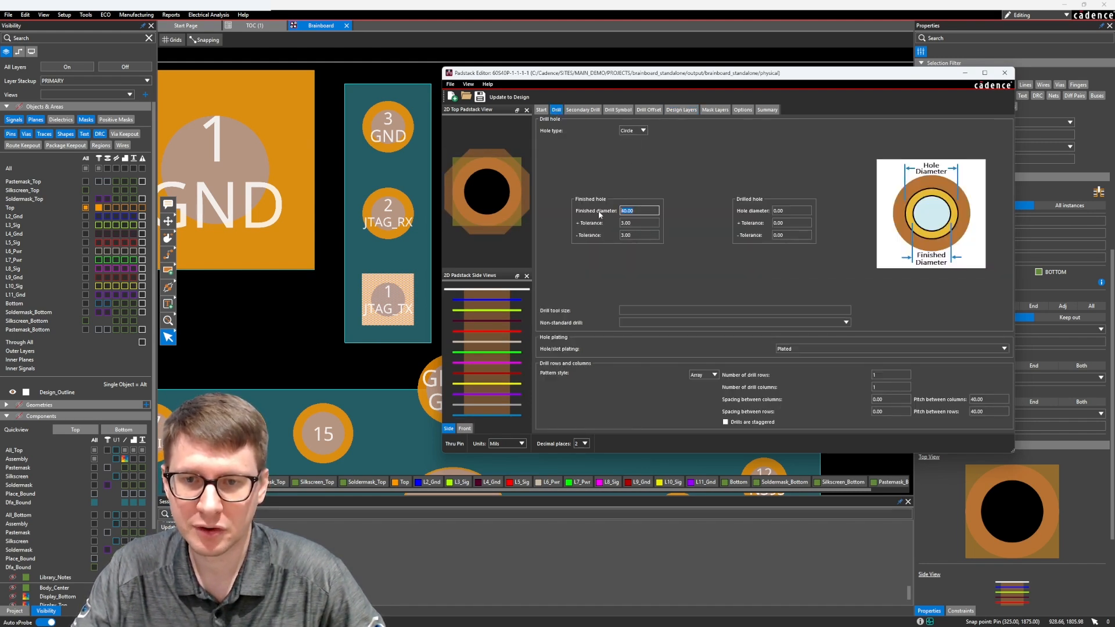
type("45")
key("Tab")
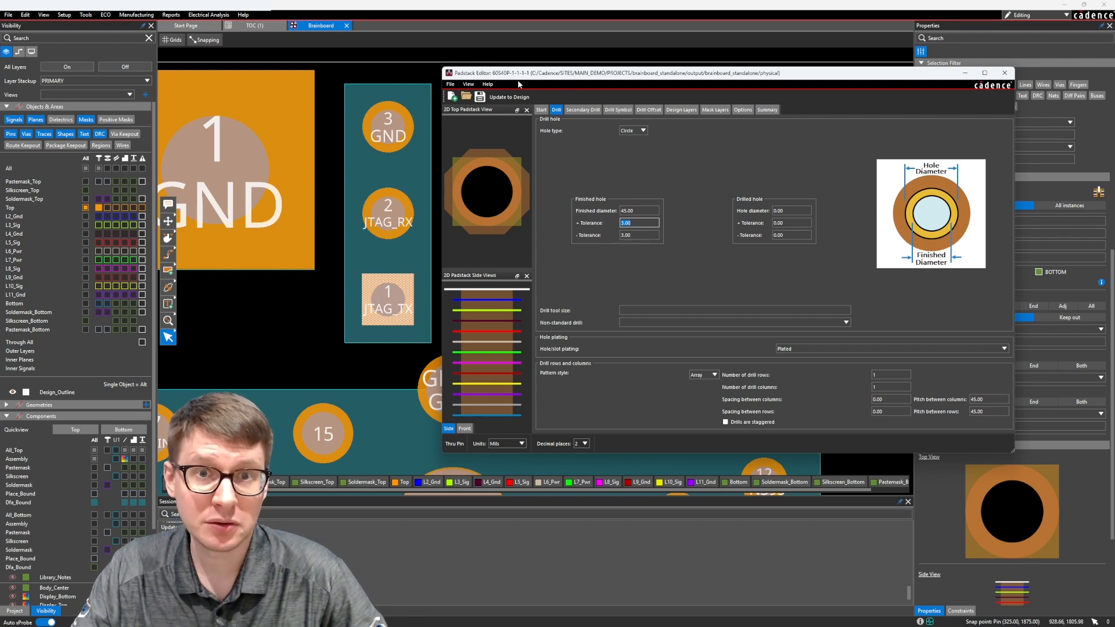
Update the edited padstack to the design, accepting the warnings, and close the Padstack Editor
left_click(509, 98)
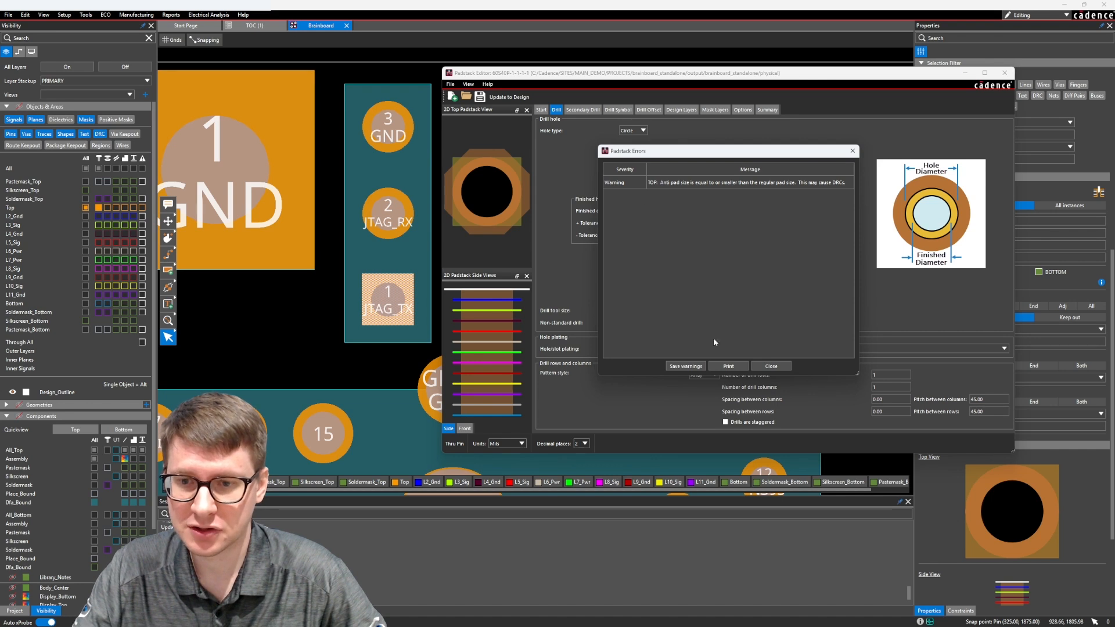
left_click(772, 366)
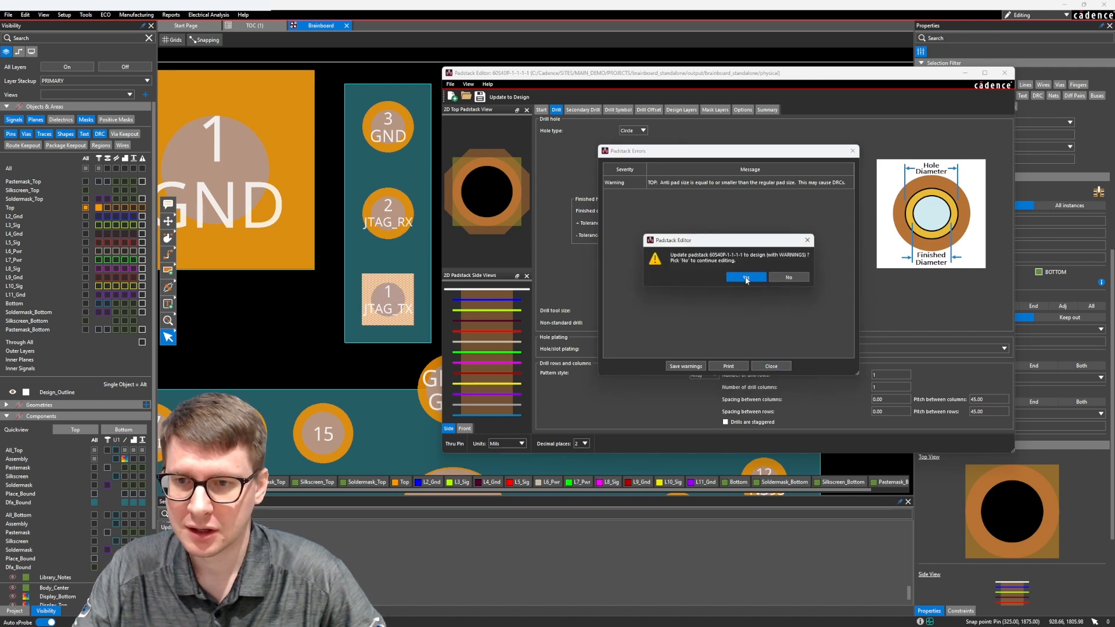
left_click(746, 278)
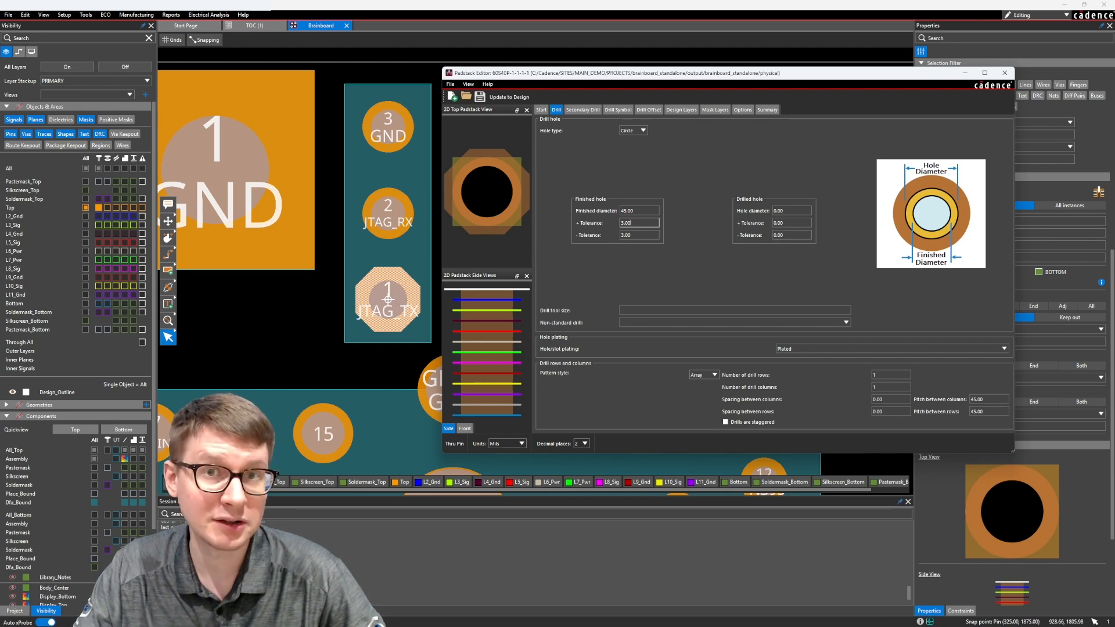
left_click(1005, 73)
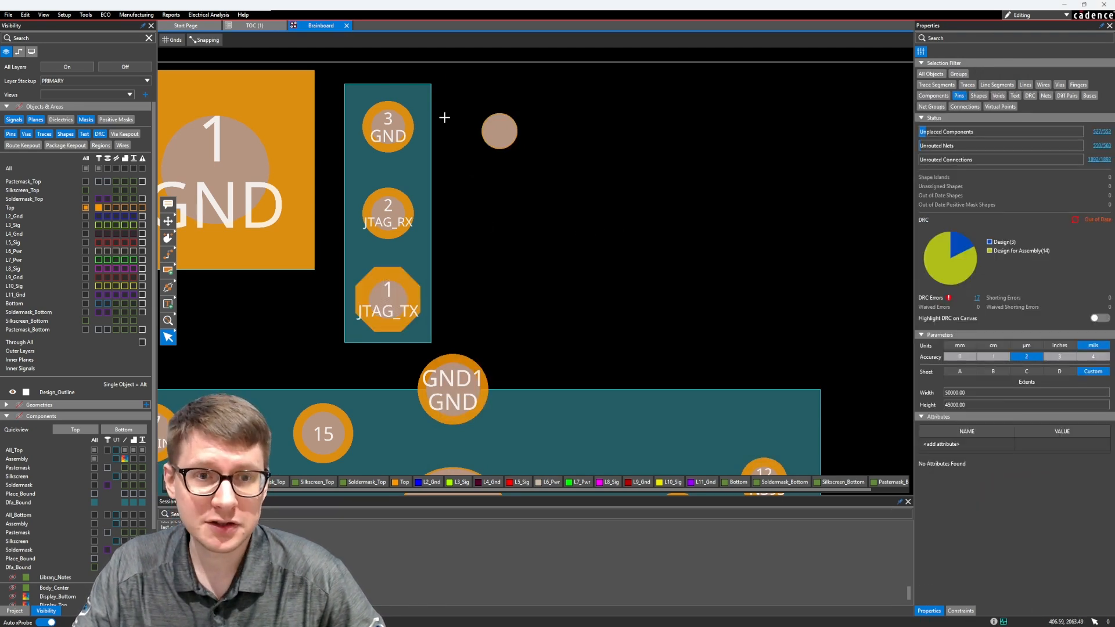
Select the JTAG_TX pin on the board and turn off Pad Edit in its padstack properties
left_click(384, 304)
scroll(863, 312, "down", 1)
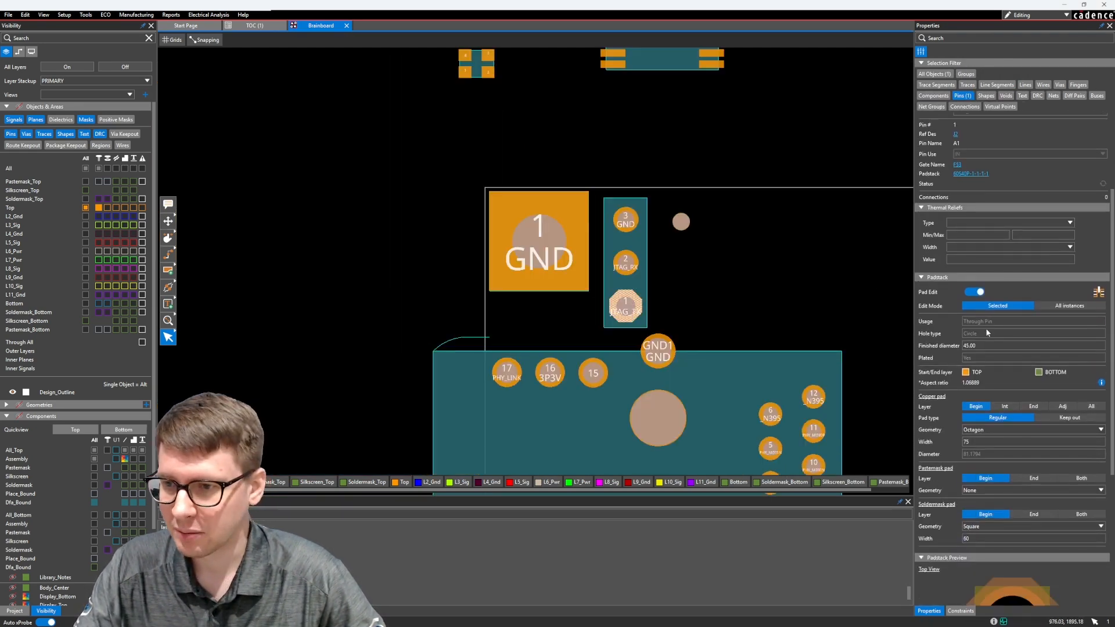
scroll(1019, 283, "down", 2)
left_click(976, 291)
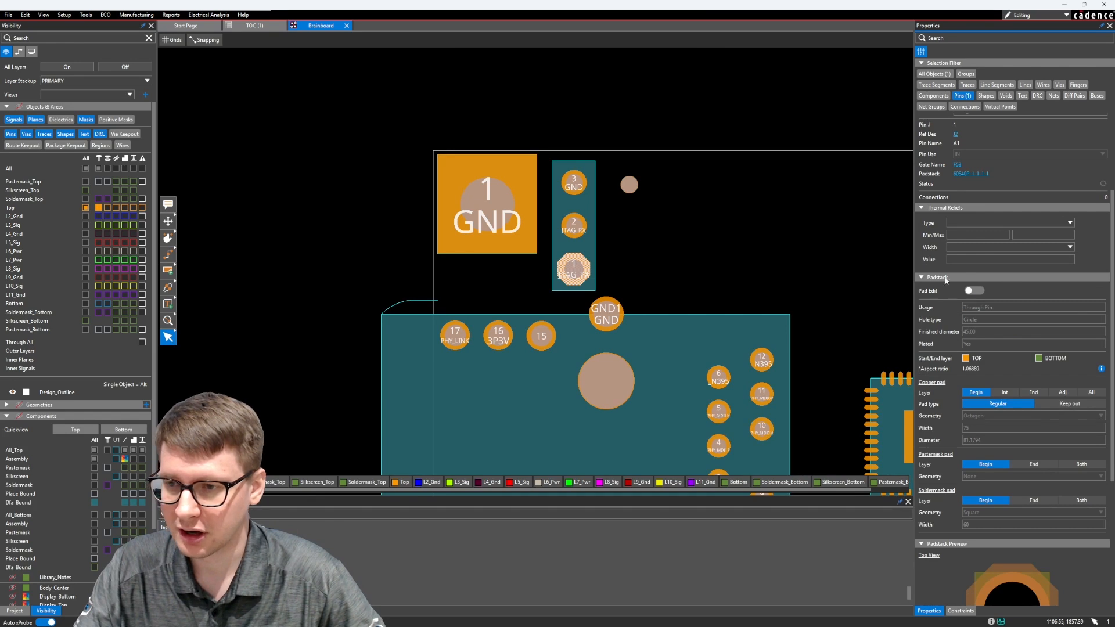
Review the JTAG_TX pin's padstack properties, including its copper, pastemask and soldermask pads and the top and side view previews
scroll(590, 236, "up", 2)
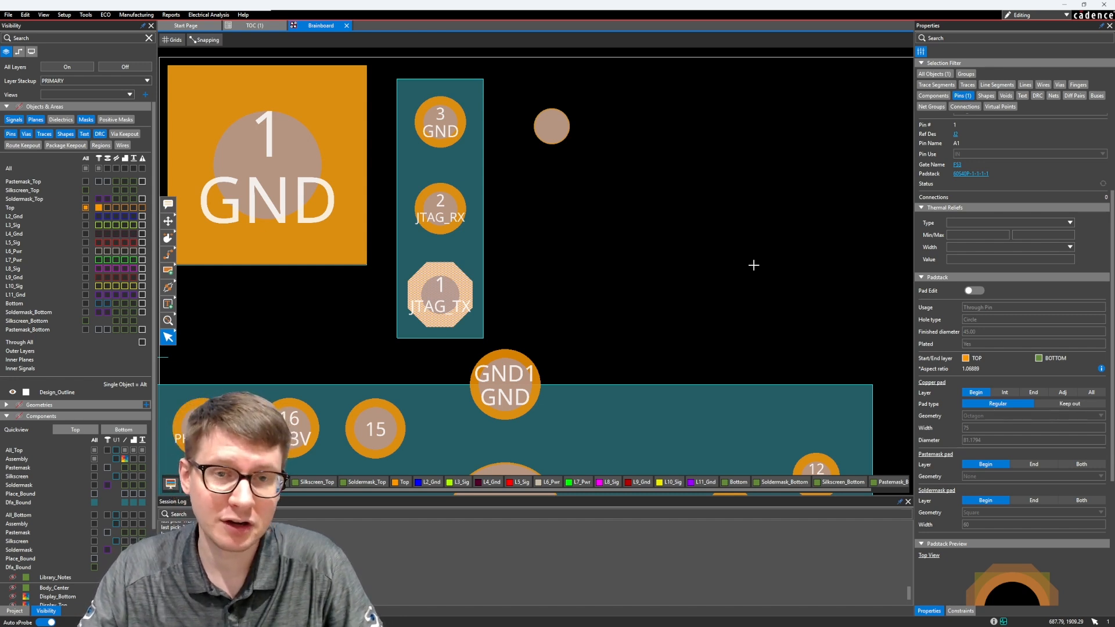
scroll(981, 290, "down", 5)
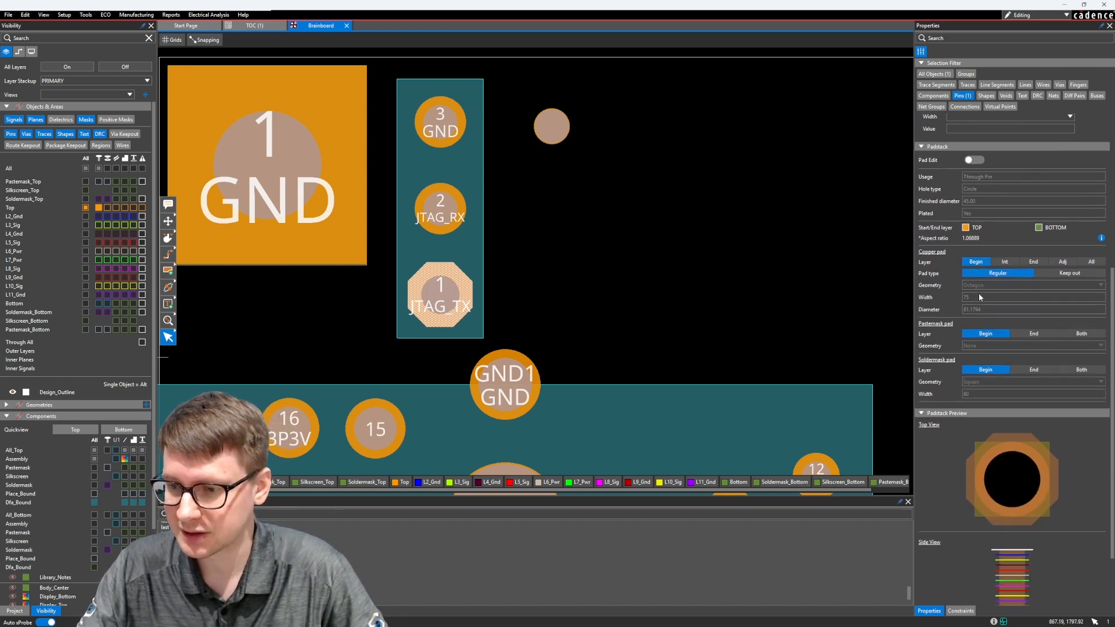
scroll(987, 279, "up", 2)
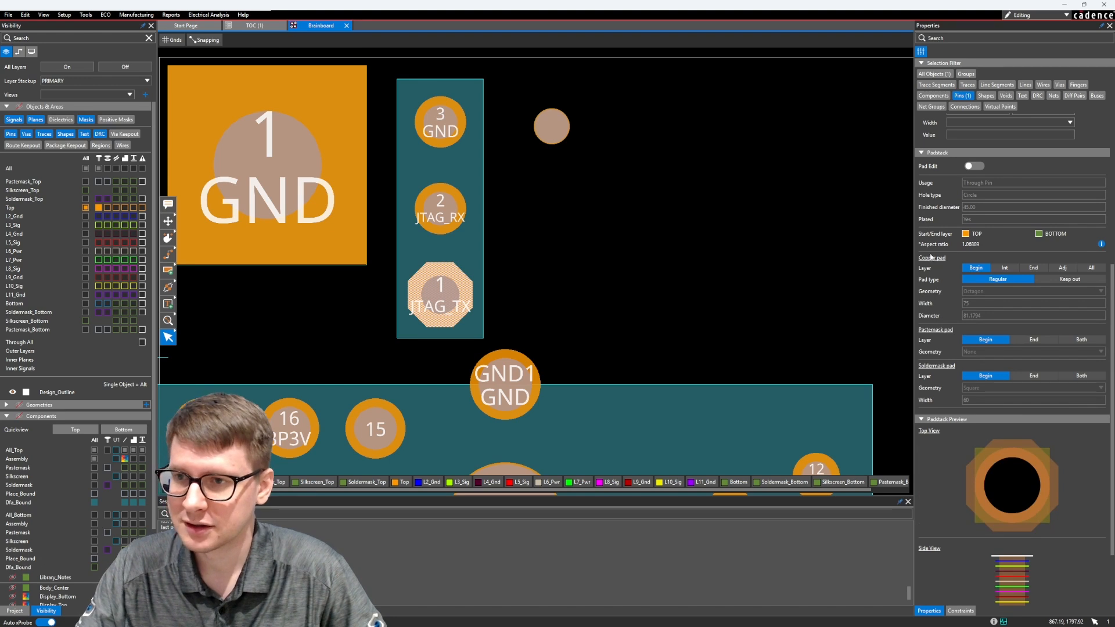
scroll(953, 270, "down", 2)
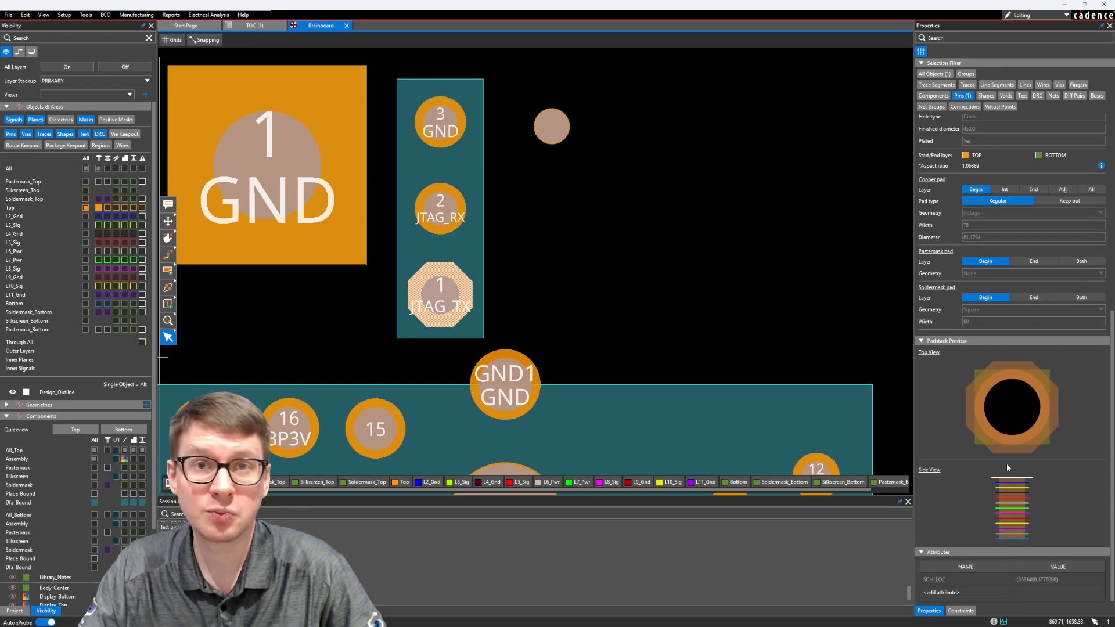
middle_click_drag(795, 268, 774, 266)
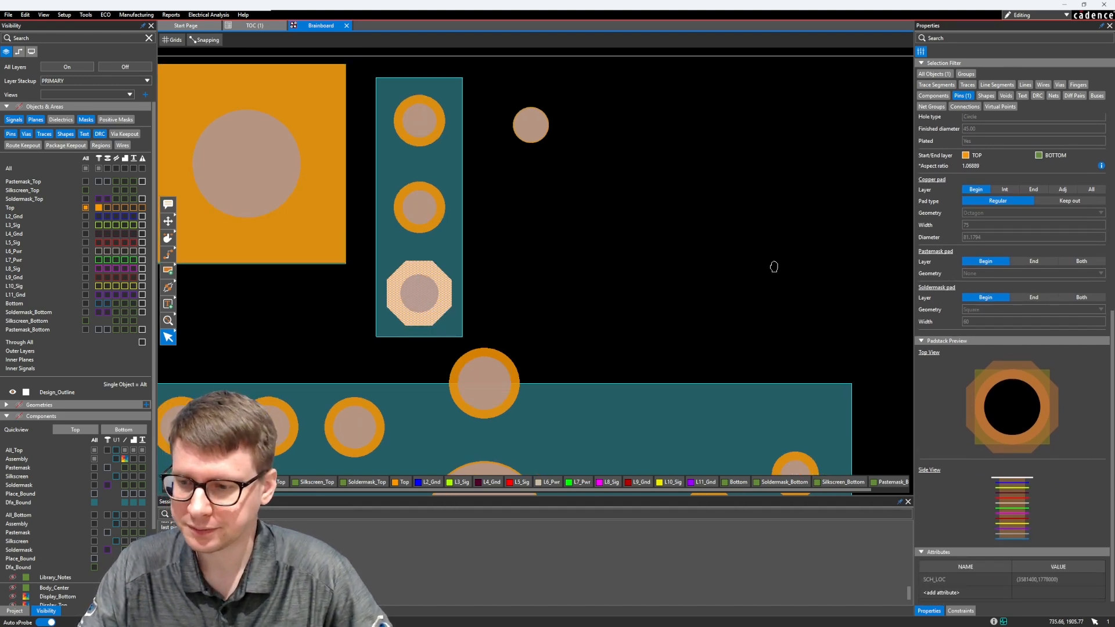